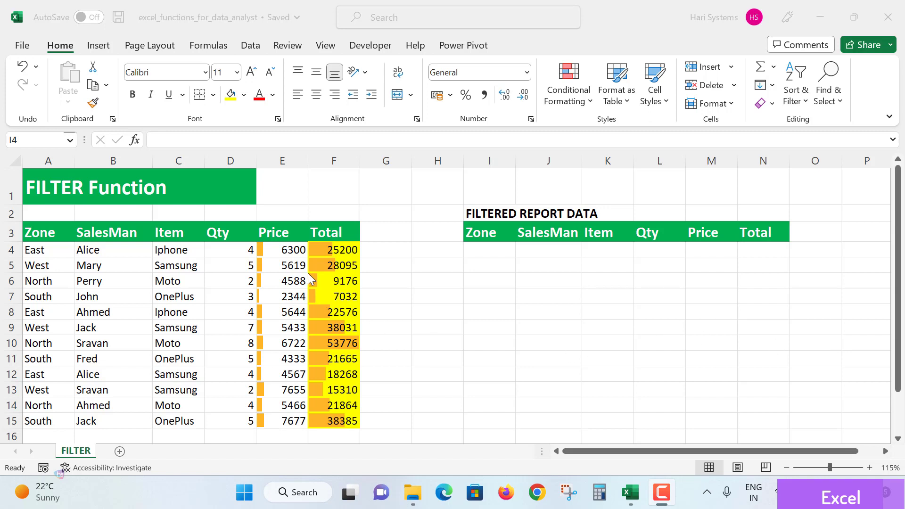
Clear the Total values from F5 to F15, keeping the formula in F4
click(334, 259)
click(333, 260)
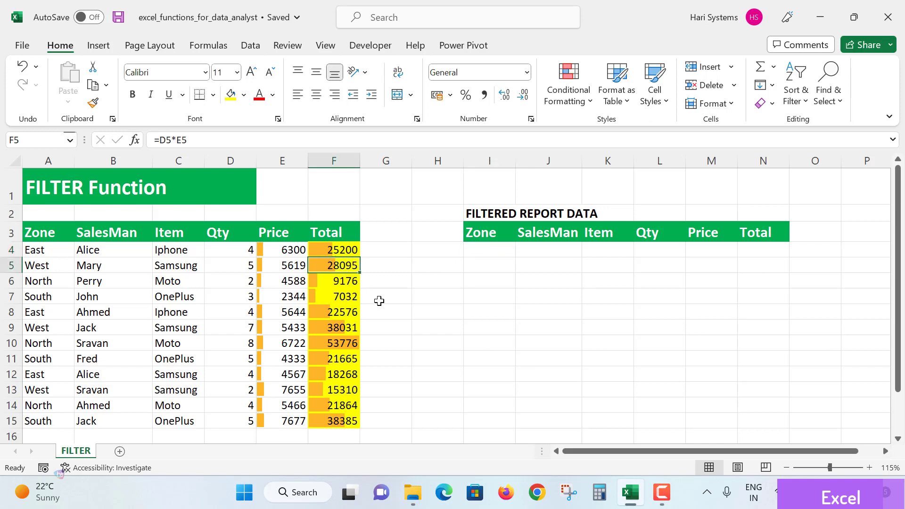
key(shift+Down)
key(shift+Down)
key(shift+Down)
key(shift+Down)
key(shift+Down)
key(shift+Down)
key(shift+Down)
key(shift+Down)
key(shift+Down)
key(shift+Down)
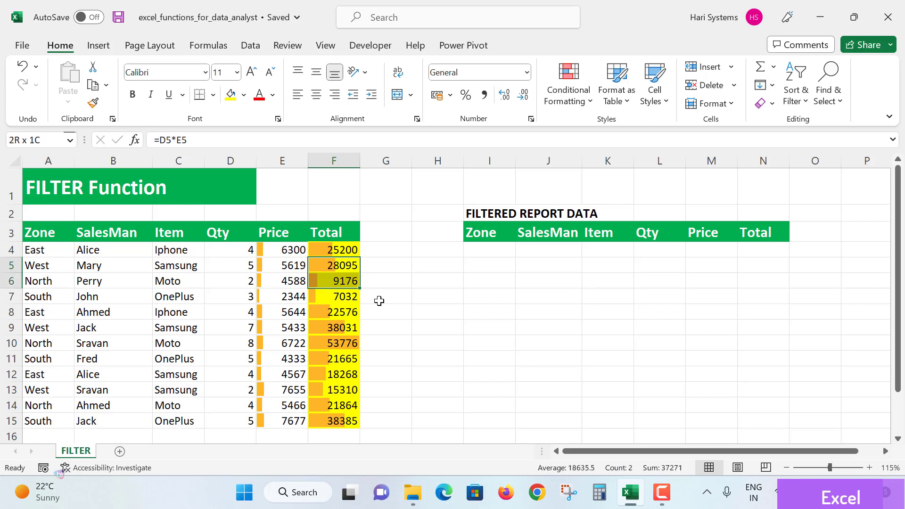
key(Delete)
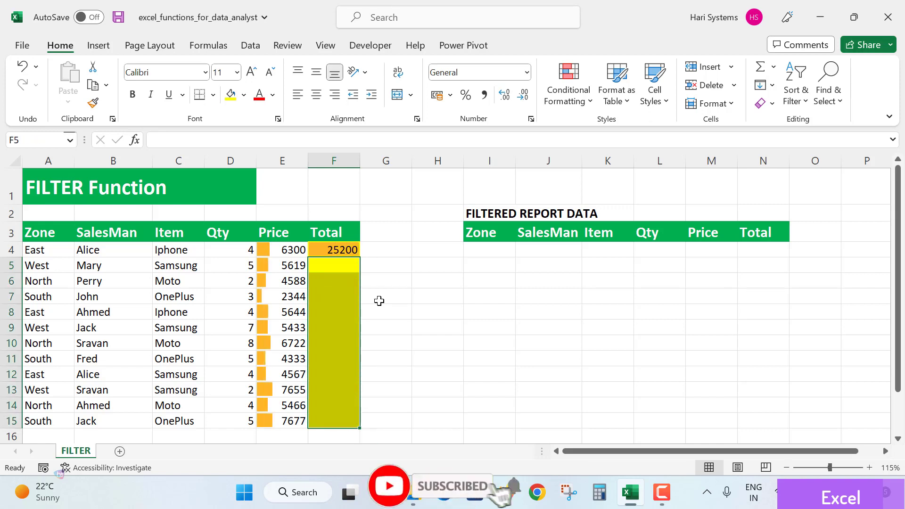
click(401, 294)
Examine the first data row and how the Total formula in F4 uses the Qty and Price cells
click(351, 250)
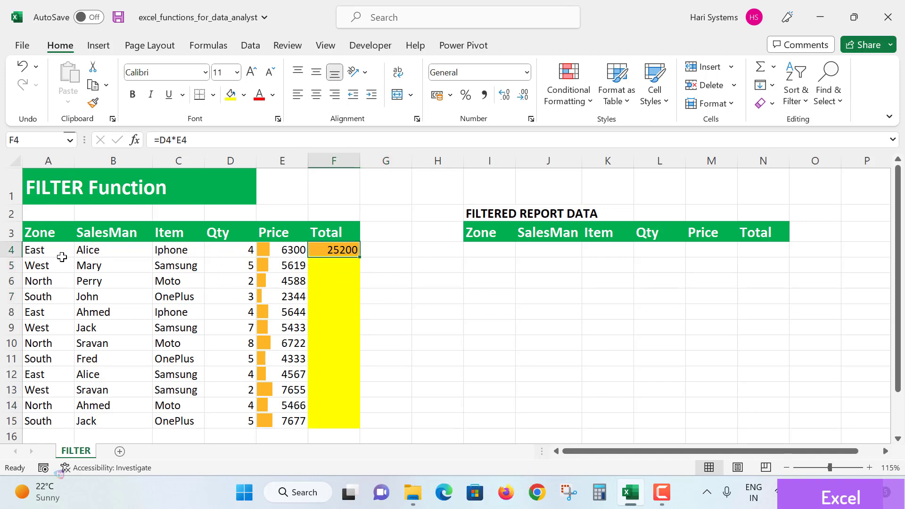
click(61, 256)
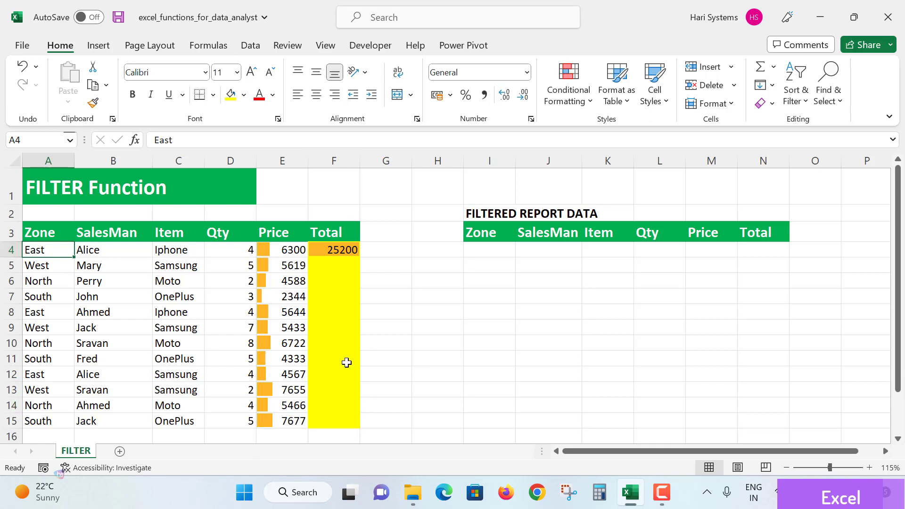
click(334, 250)
click(238, 249)
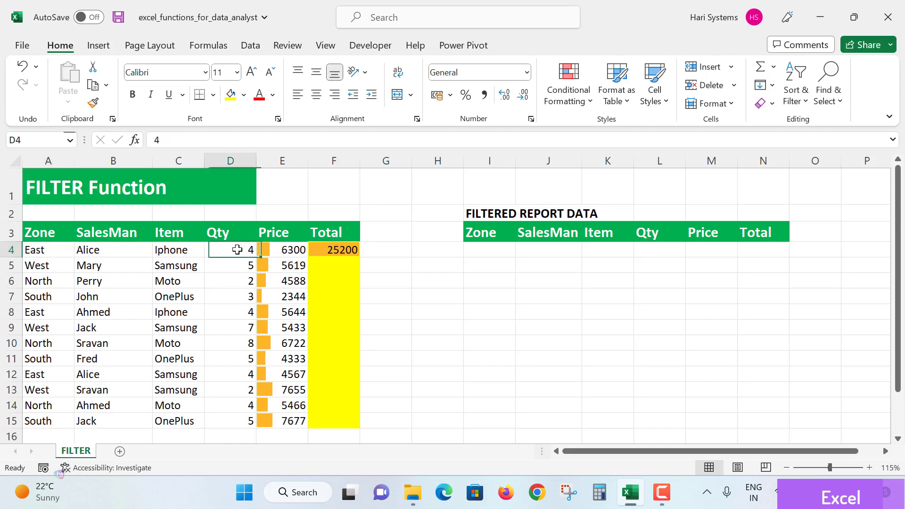
click(283, 236)
click(302, 250)
click(332, 252)
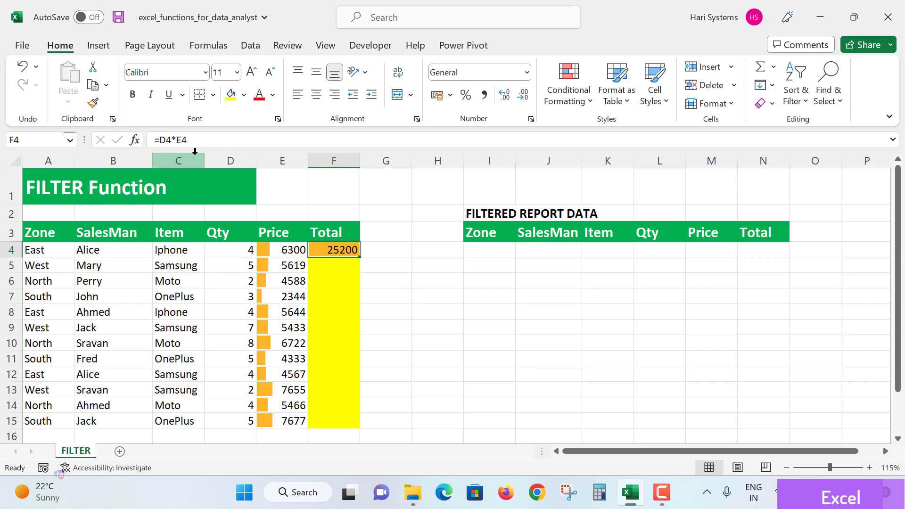
click(218, 250)
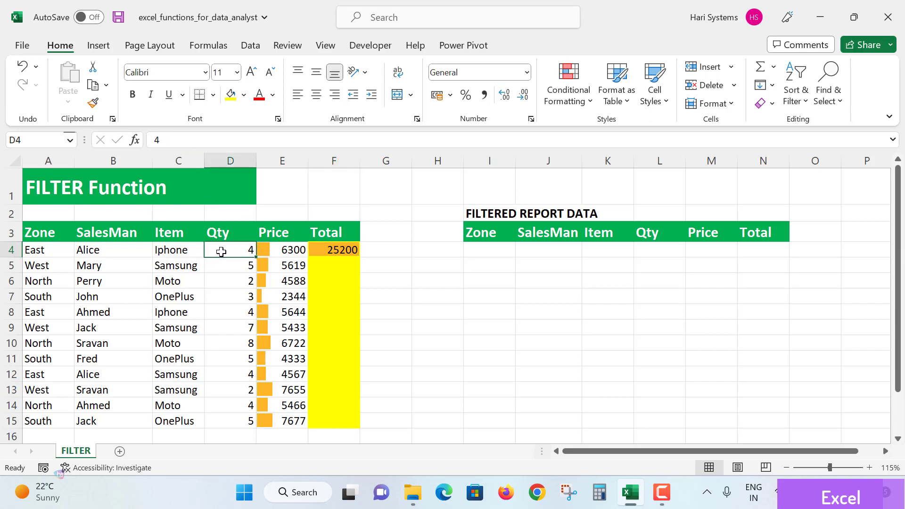
click(294, 253)
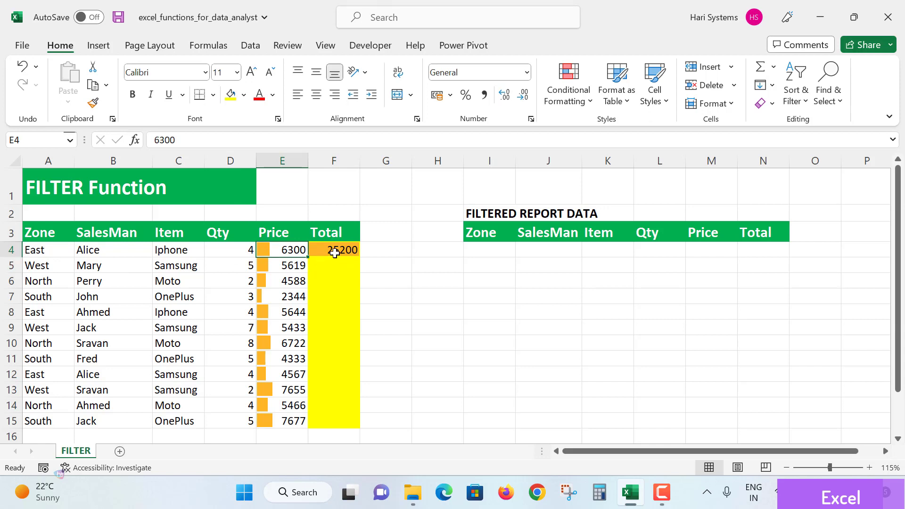
Fill the Total formula from F4 down through F15
click(333, 250)
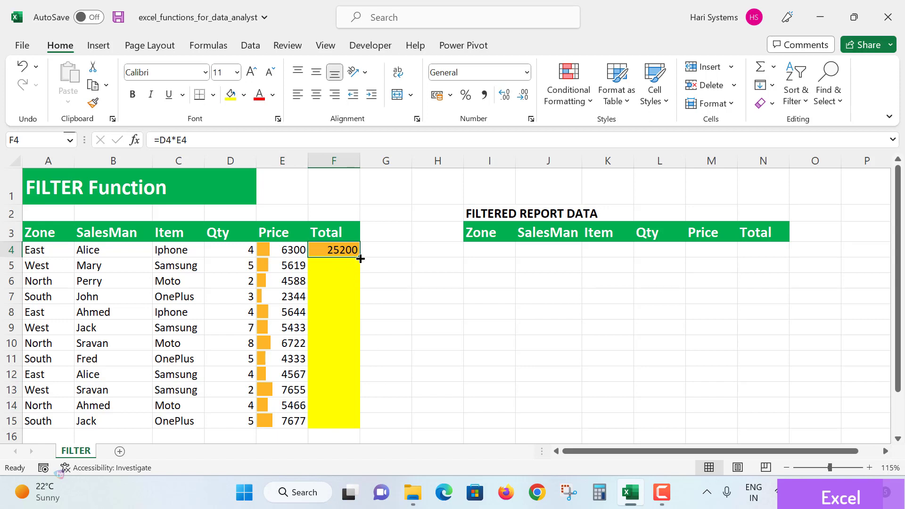
double_click(360, 259)
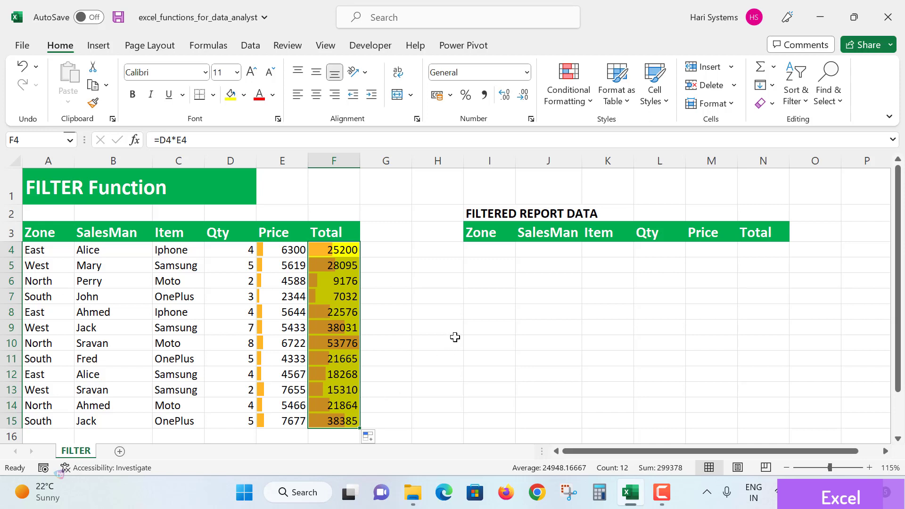
click(454, 338)
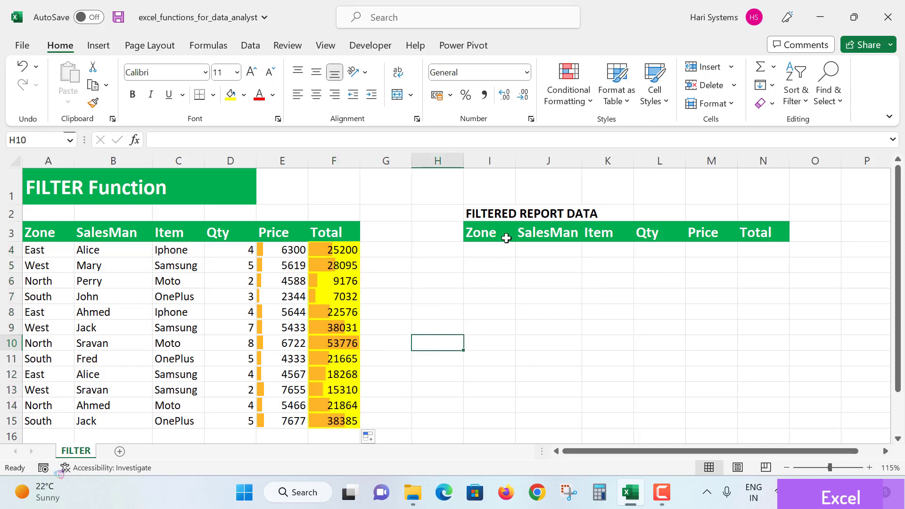
Examine the Item column C4:C15, including its Iphone entries, and the empty report area under FILTERED REPORT DATA
drag(163, 249, 209, 431)
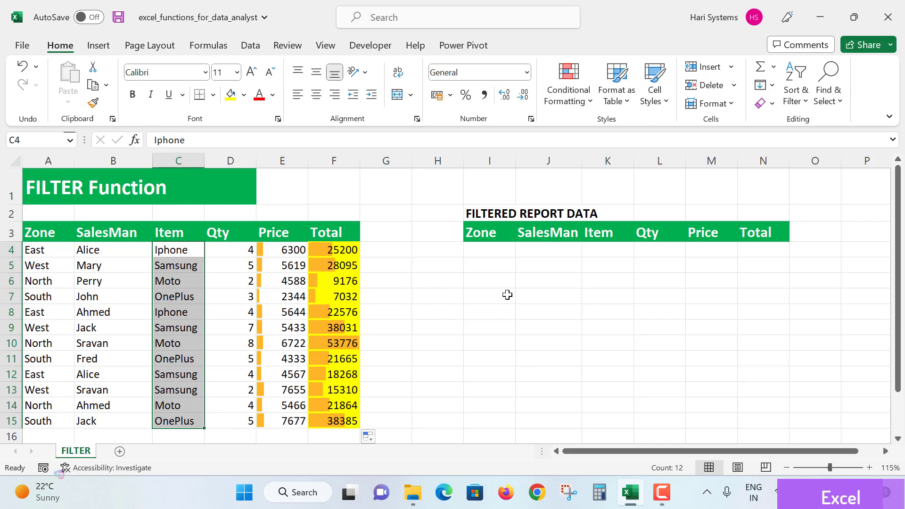
click(490, 249)
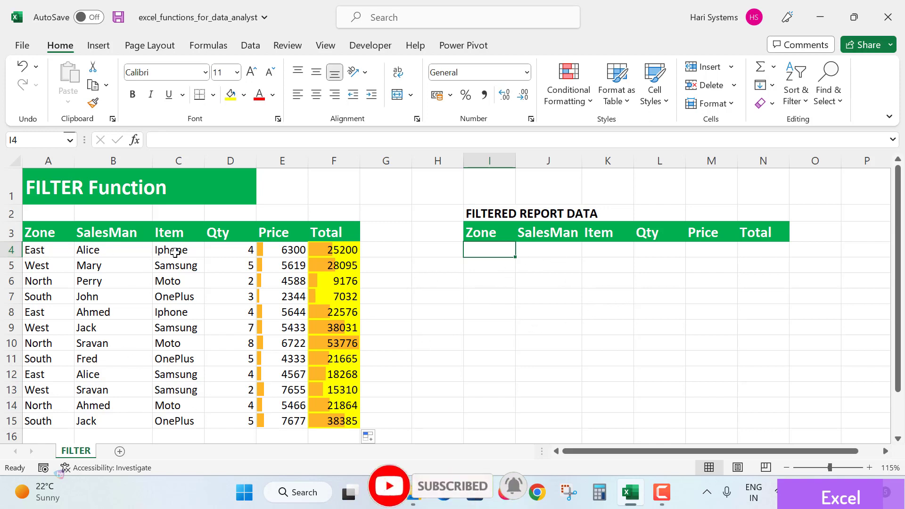
click(174, 253)
key(Down)
key(Down)
key(Down)
key(Down)
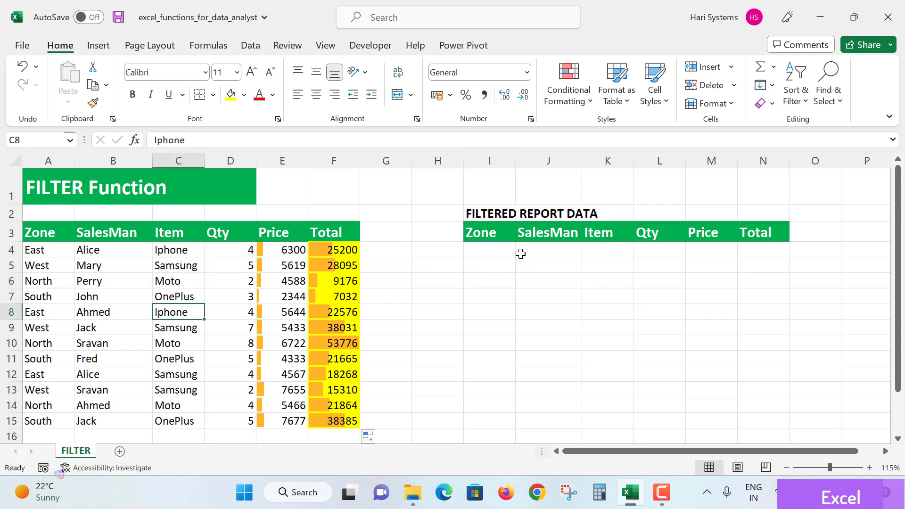
click(521, 254)
drag(490, 251, 492, 267)
drag(500, 299, 797, 308)
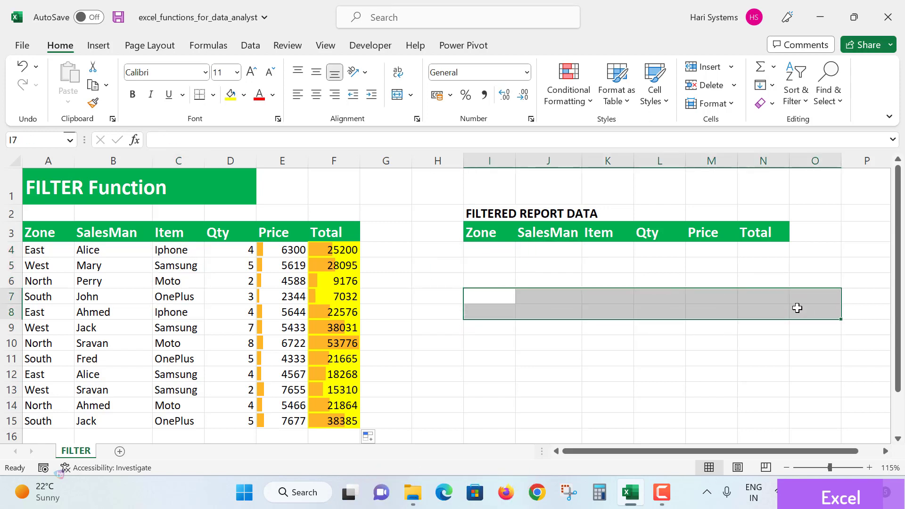
click(694, 307)
Start a FILTER formula in I4 with the data range A4:F15 as its array
click(480, 251)
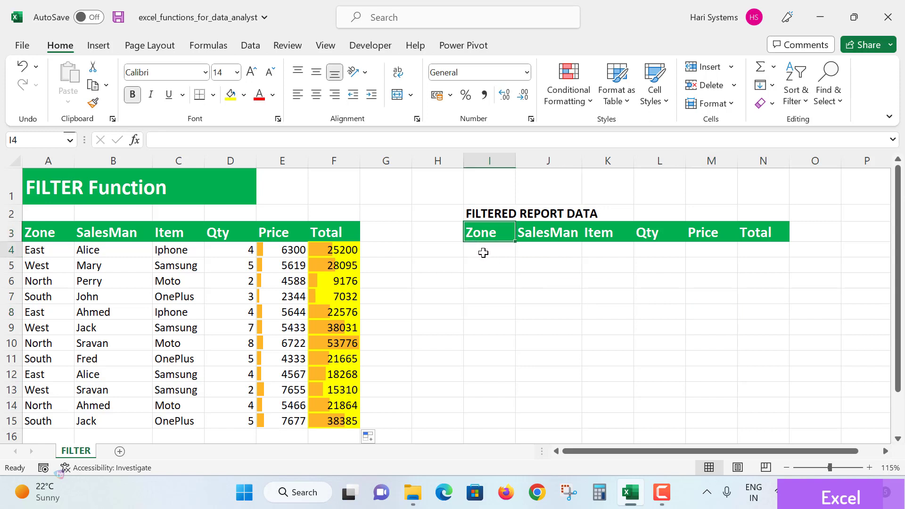
text(=)
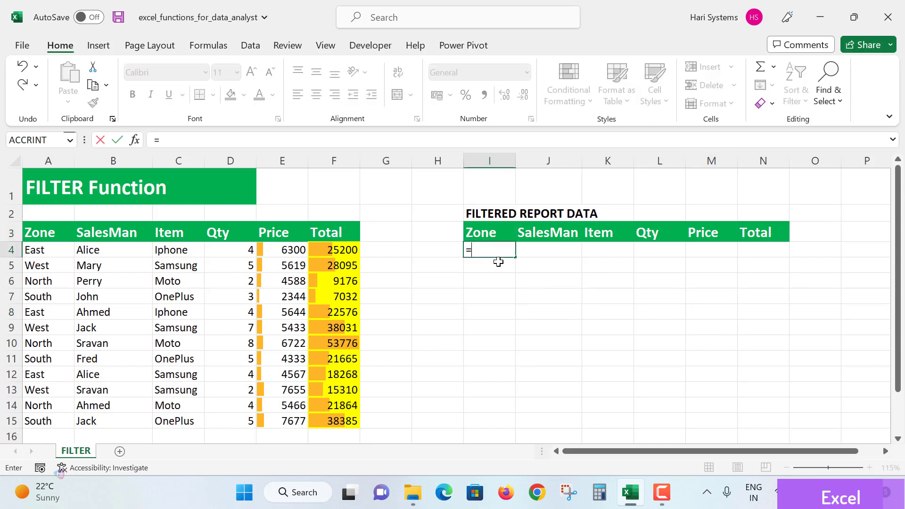
text(FI)
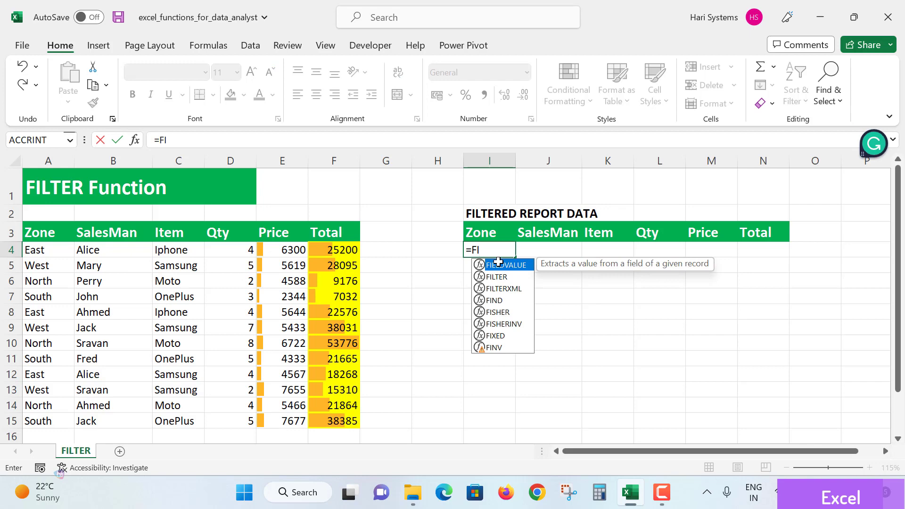
key(Down)
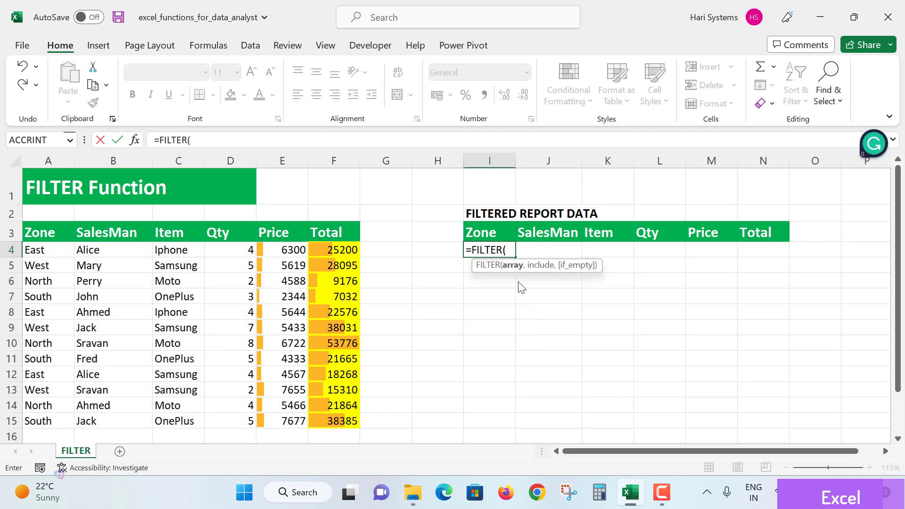
key(Tab)
click(42, 254)
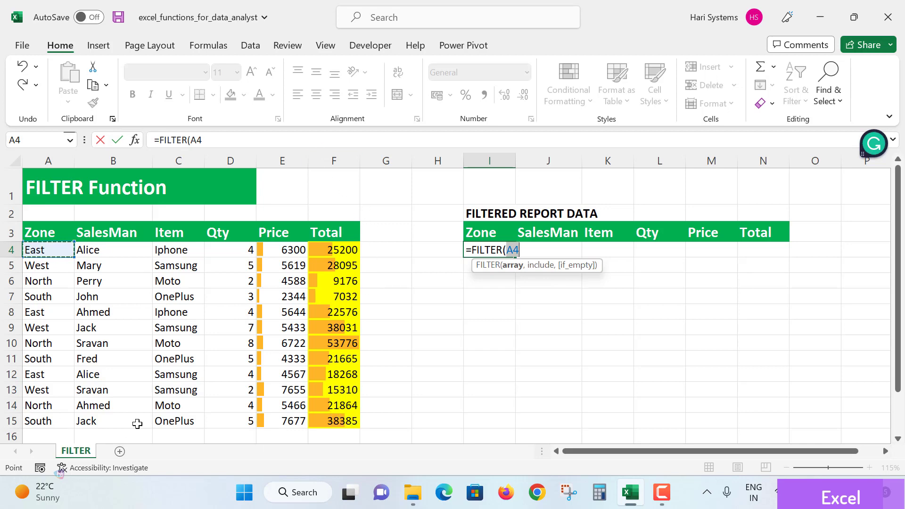
shift+click(343, 420)
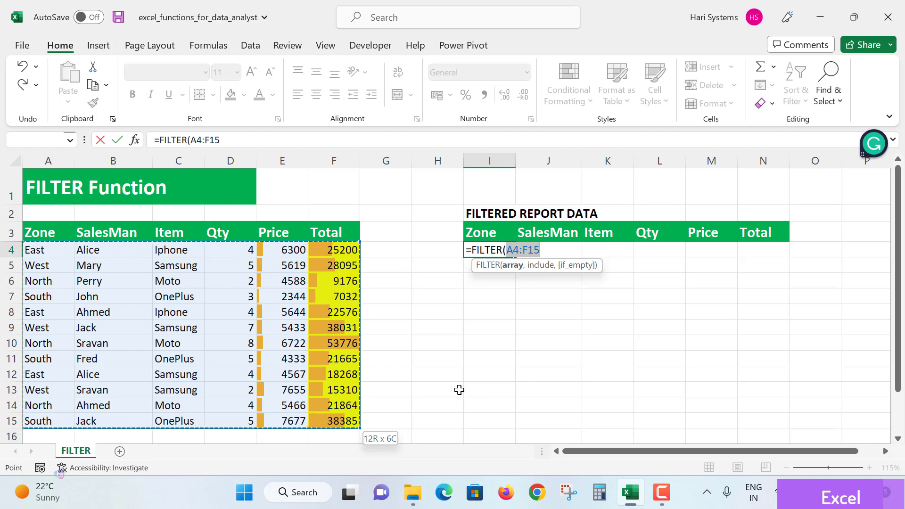
text(,)
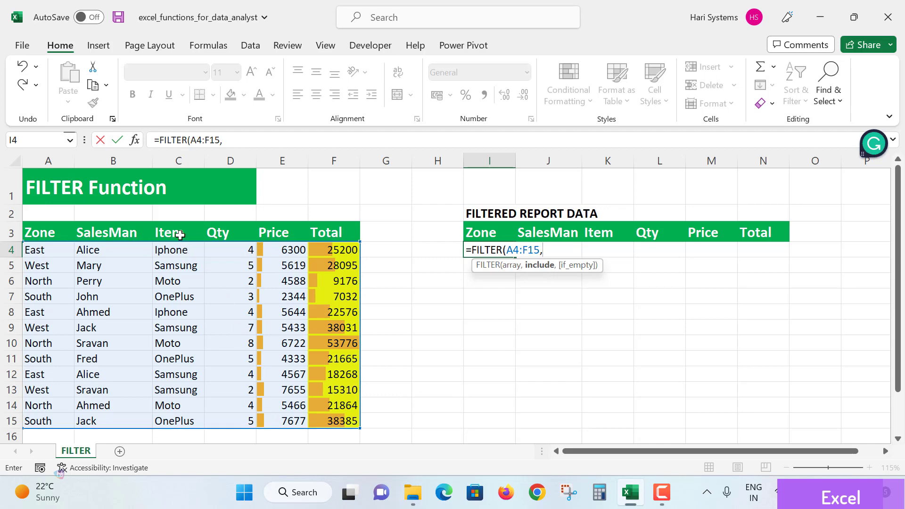
Complete the FILTER formula with the condition C4:C15="Samsung" and "No Records" as the if-empty value
click(179, 252)
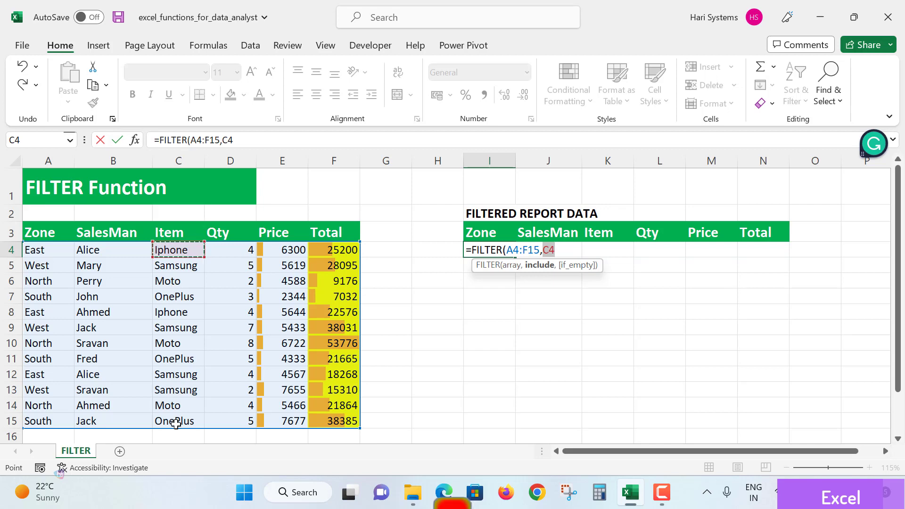
key(ctrl+shift+Down)
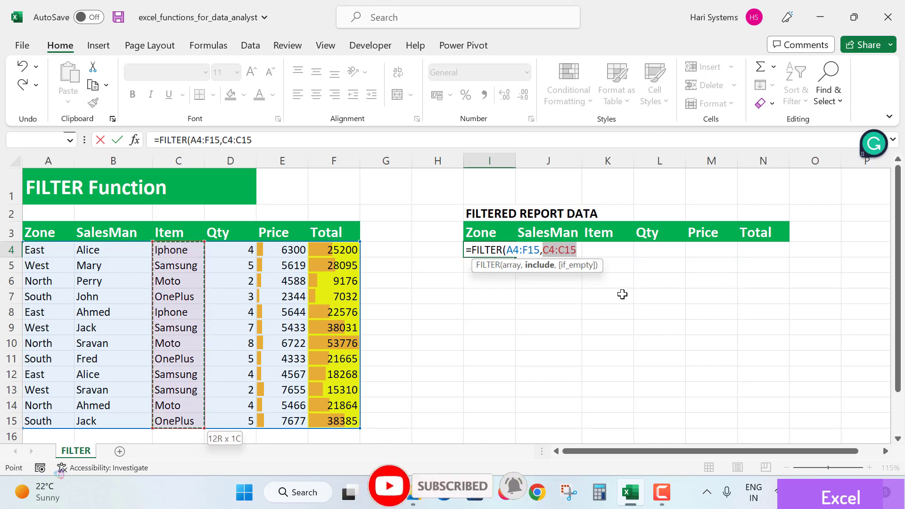
text(=)
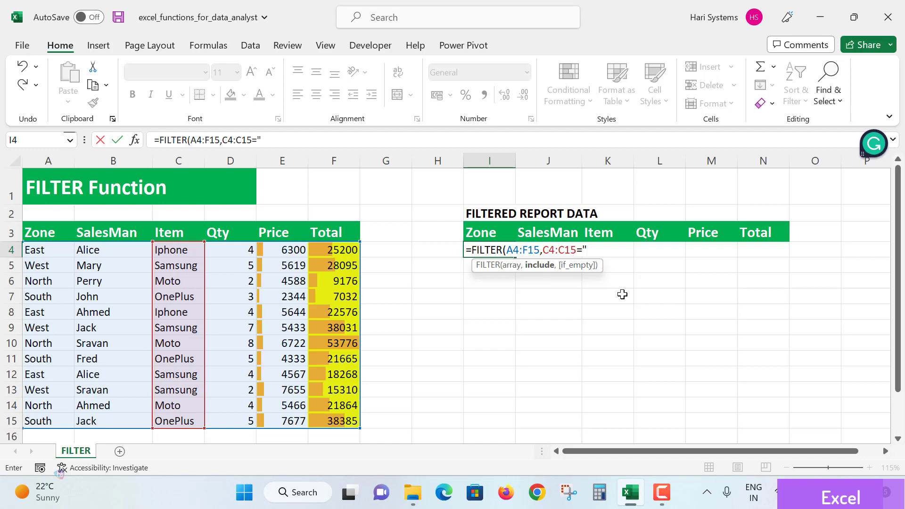
text("Samsung)
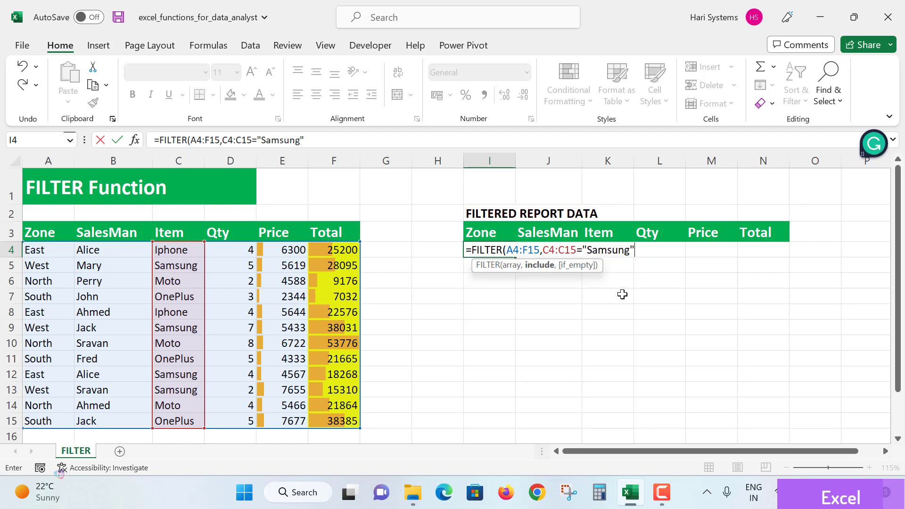
text(,)
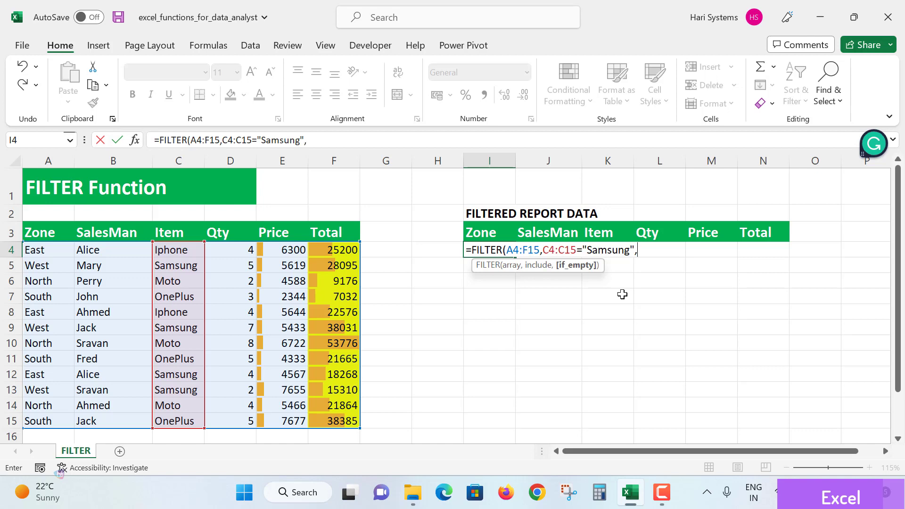
text("No Records)
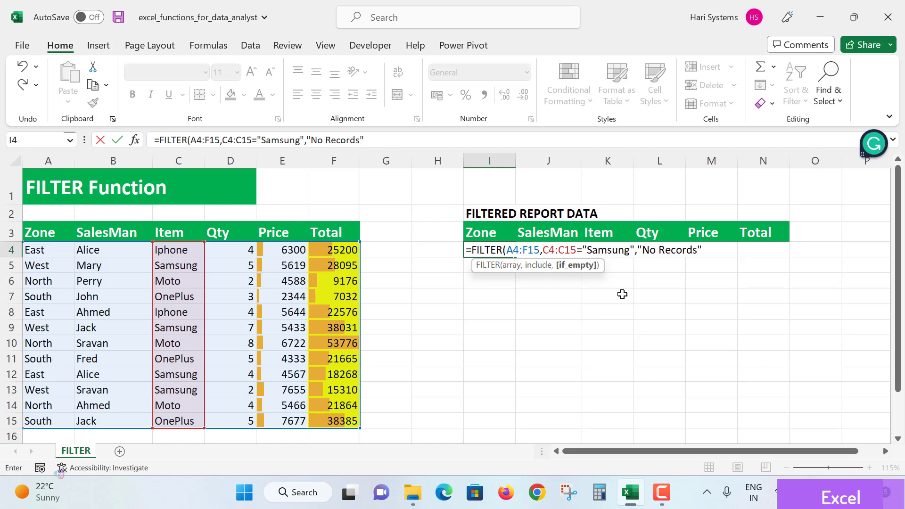
text())
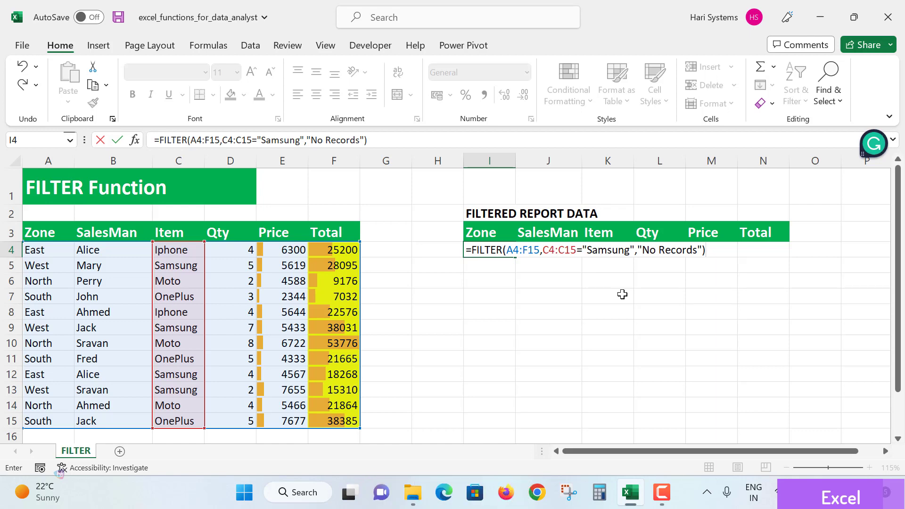
key(Return)
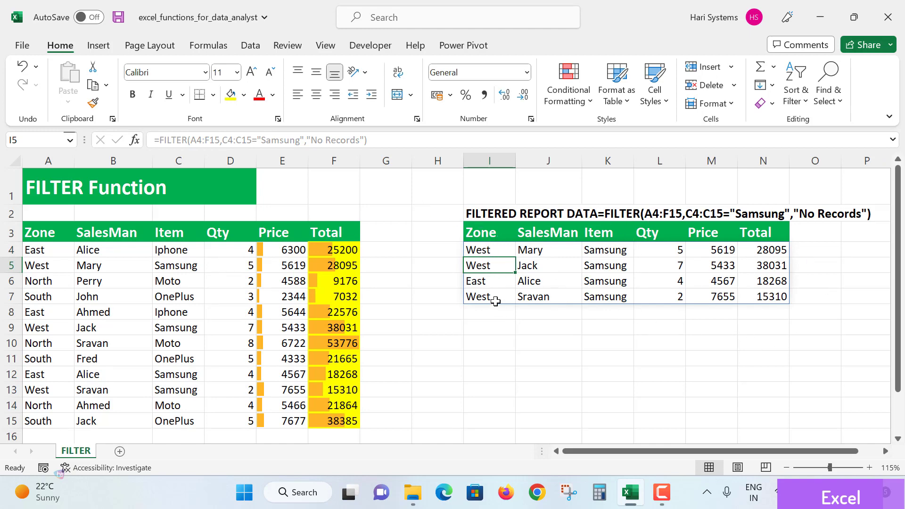
Review the filtered records in I4:N7, checking the Item, Qty and Price columns against the source table
click(498, 282)
click(498, 295)
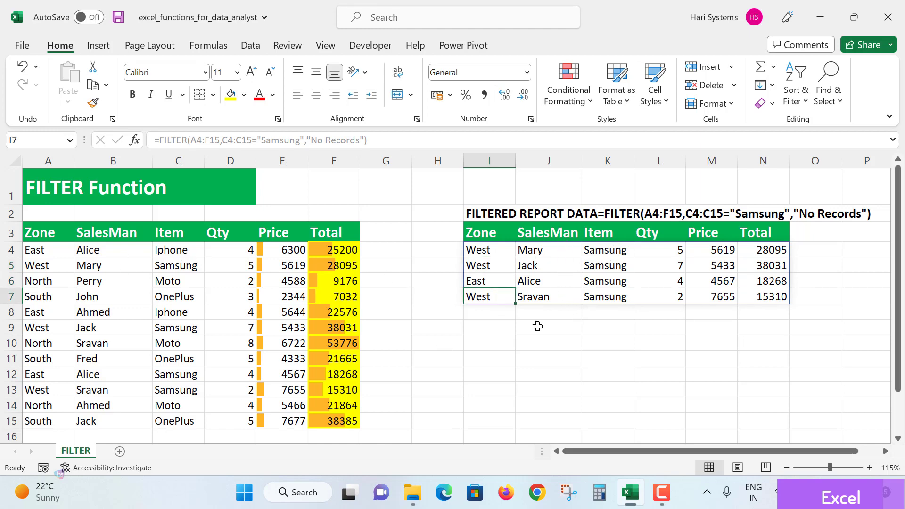
drag(607, 249, 614, 297)
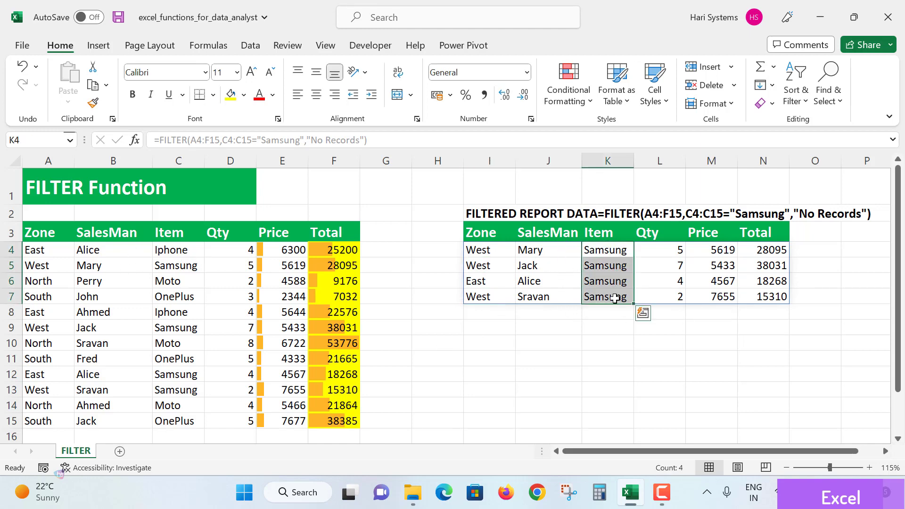
click(614, 297)
click(678, 260)
click(729, 255)
click(62, 309)
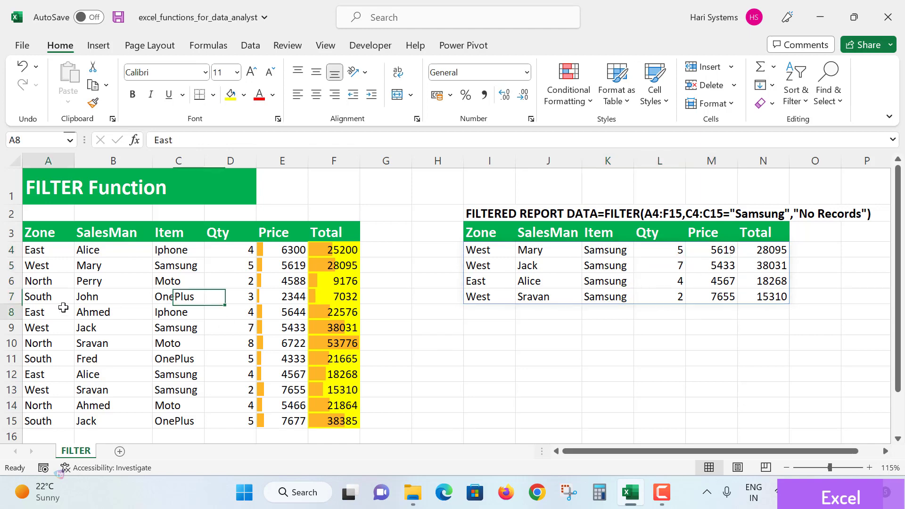
click(182, 312)
click(236, 313)
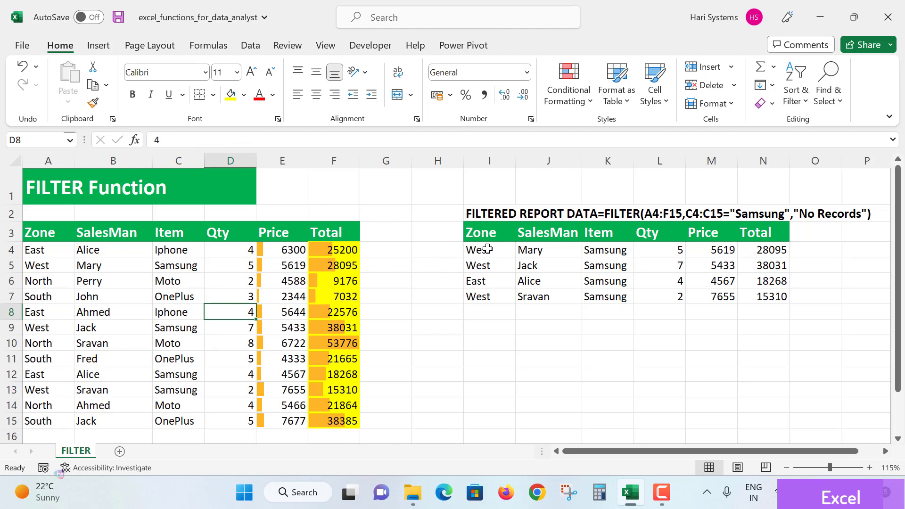
Compare the filtered report with the Item column, and fill the formula cell I4 with yellow
click(486, 249)
click(618, 252)
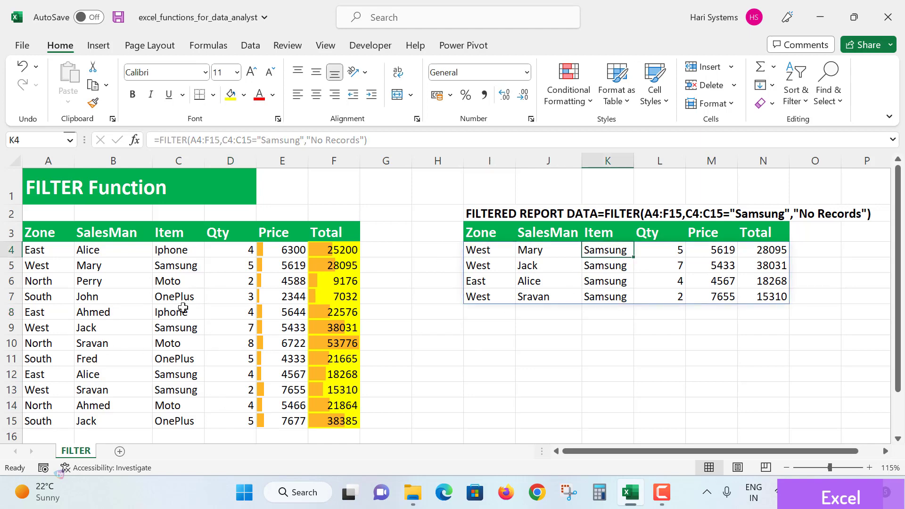
click(181, 285)
click(490, 251)
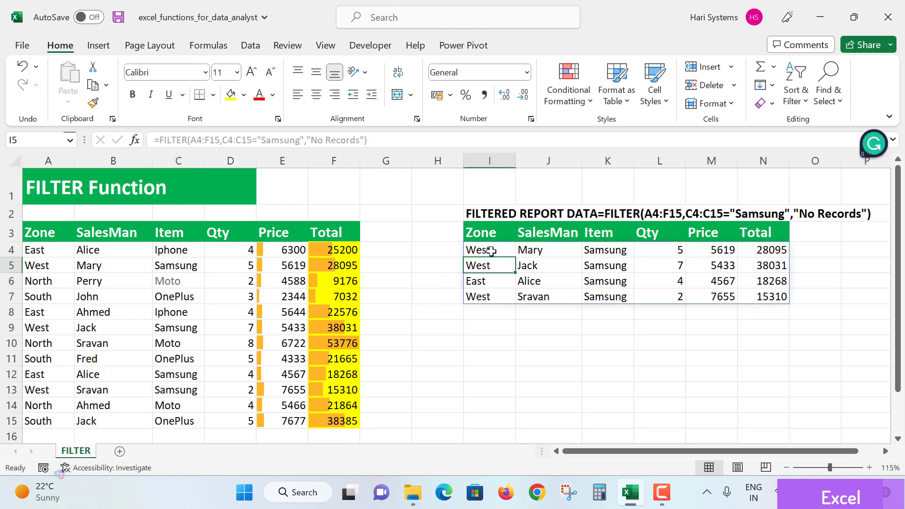
click(230, 94)
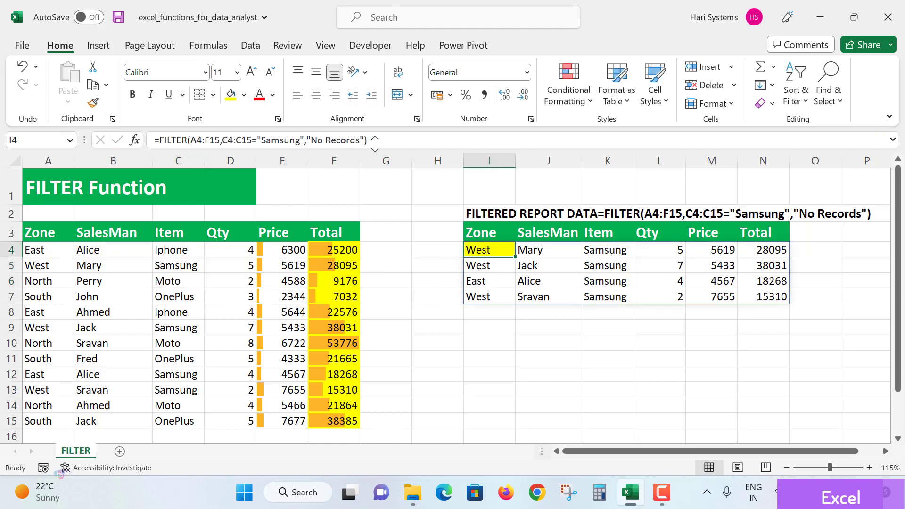
Examine the arguments of the FILTER formula in I4, from the data range A4:F15 to the "No Records" value
click(301, 141)
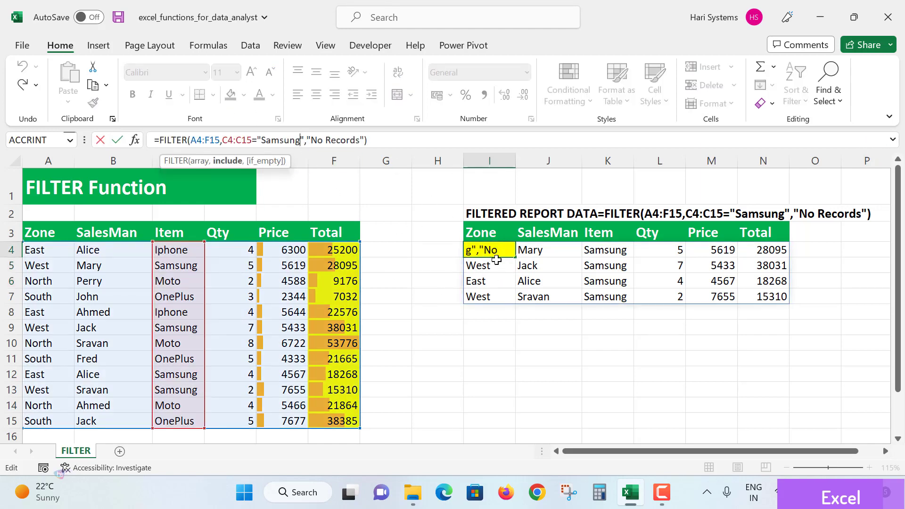
drag(191, 140, 400, 142)
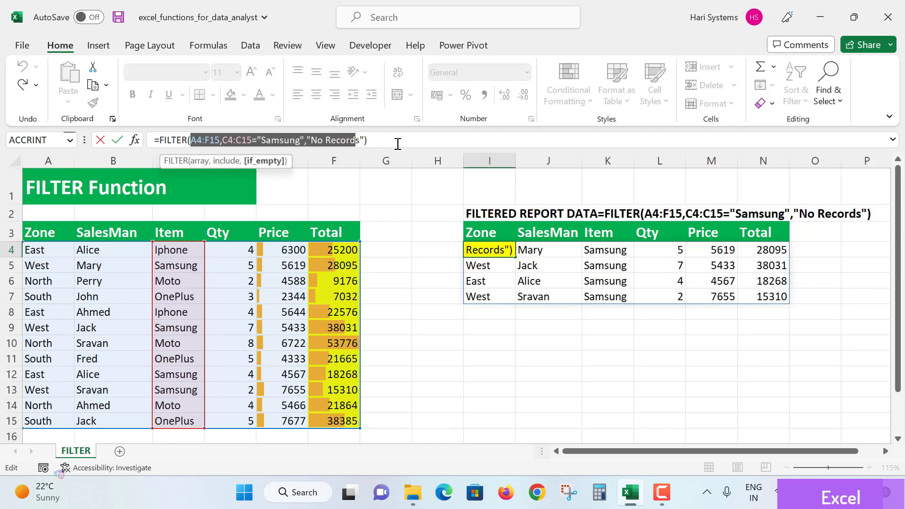
click(400, 141)
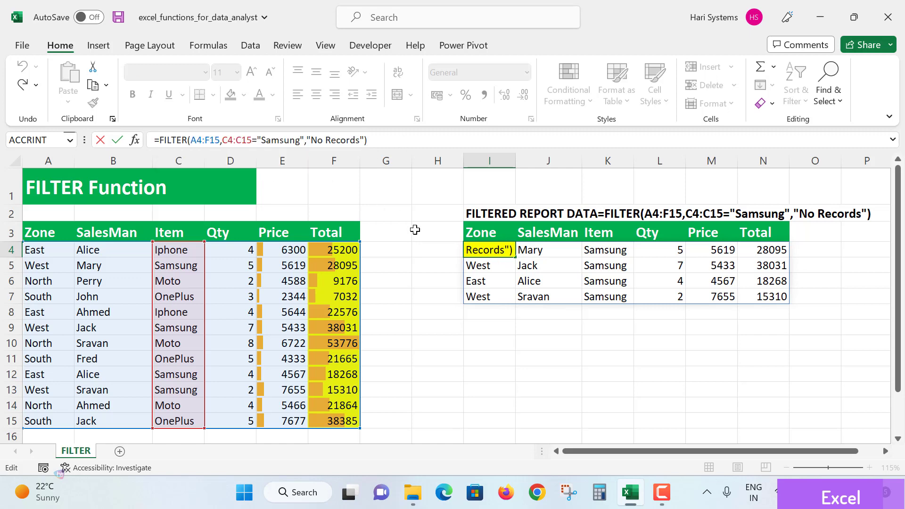
click(474, 286)
click(421, 291)
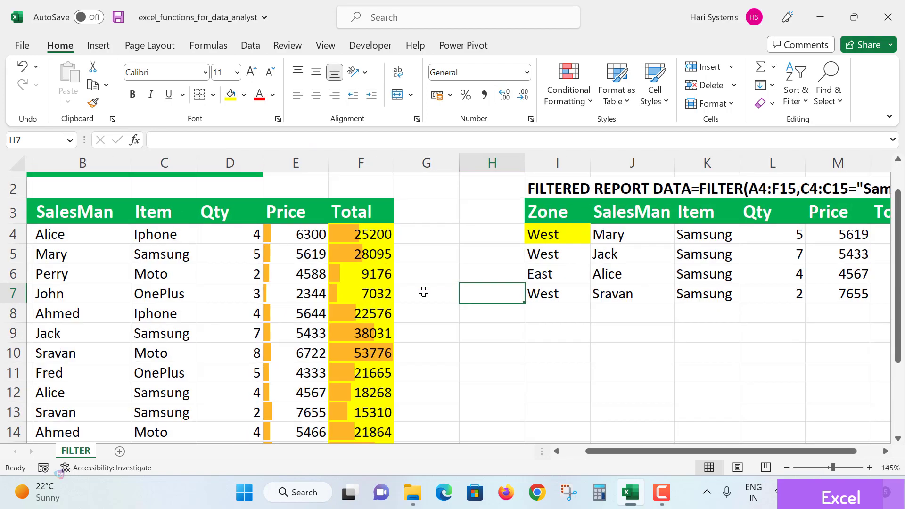
Change the item criterion in the I4 FILTER formula to "Moto"
click(503, 242)
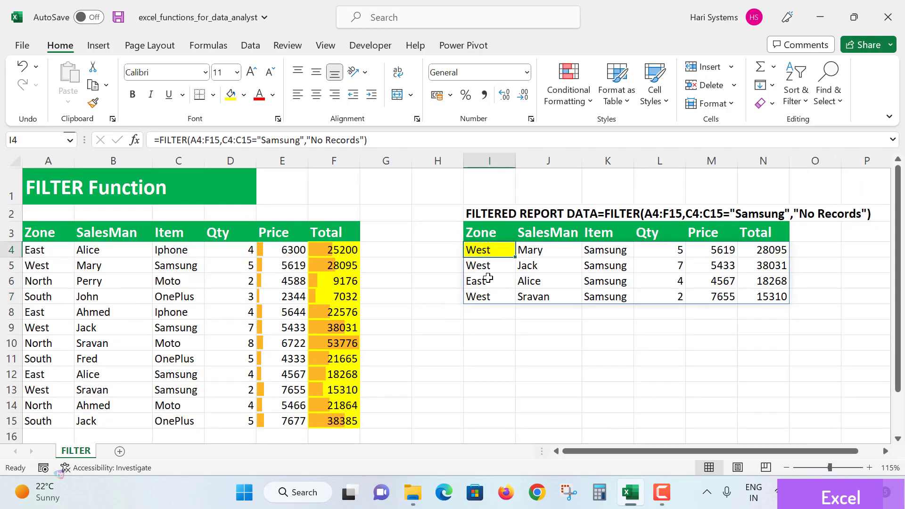
click(262, 140)
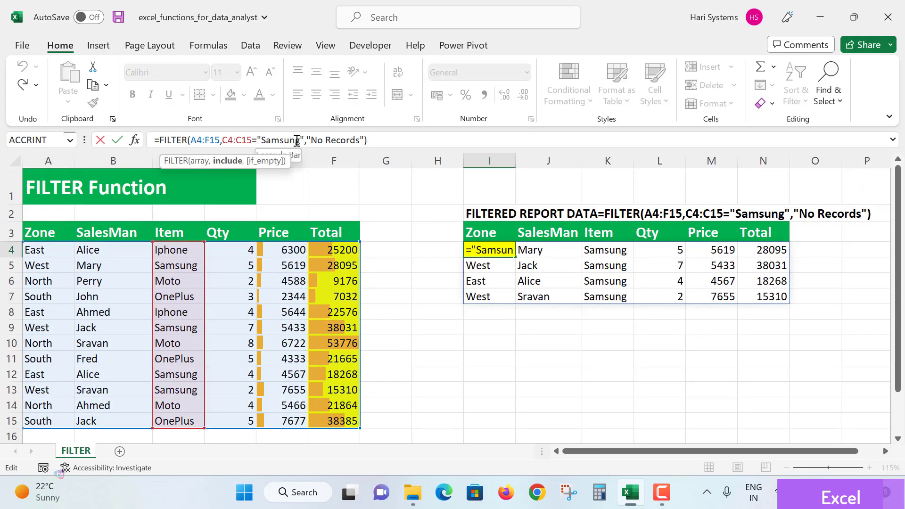
double_click(296, 140)
text(Moto)
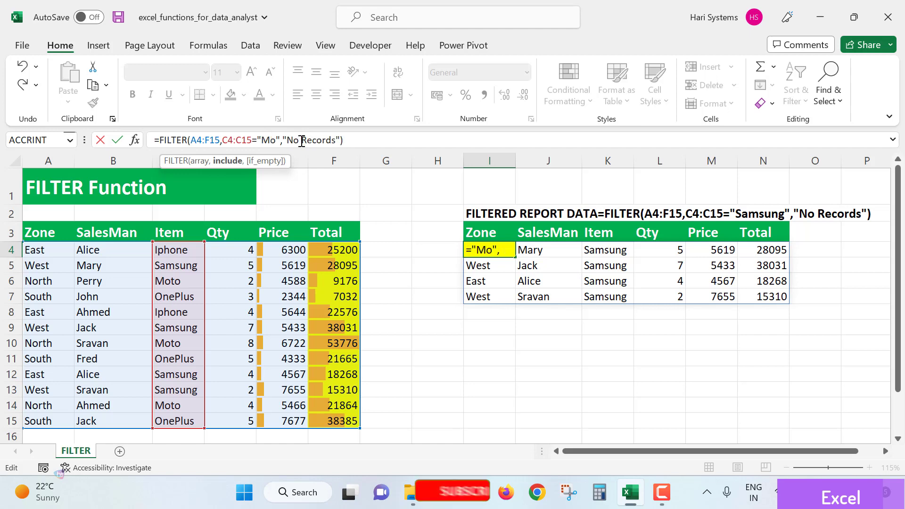
key(Return)
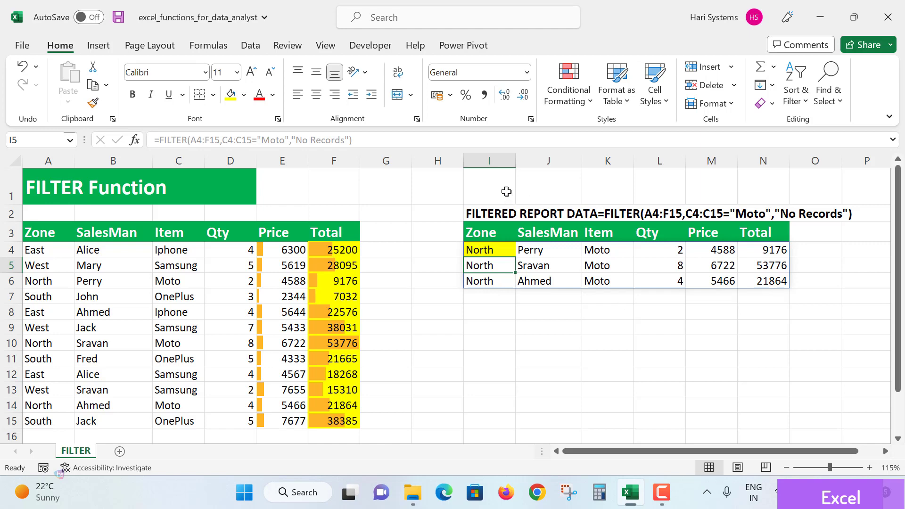
Add the label "Filter Data" in I1 and enter the filter item Moto in K1
click(502, 185)
text(Filter Da)
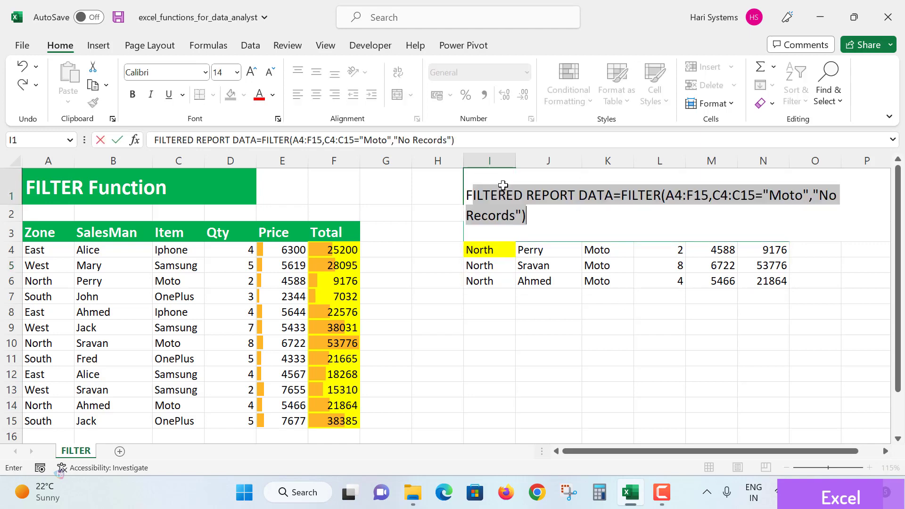
text(ta)
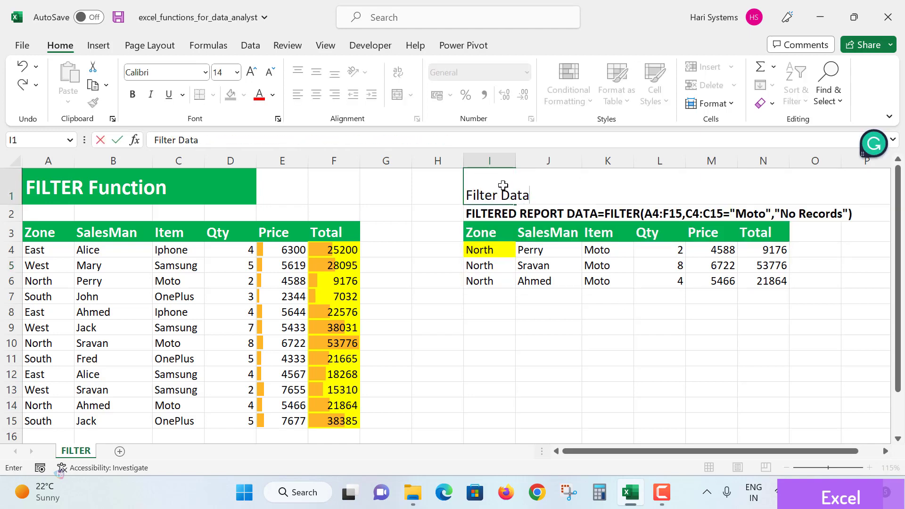
key(Return)
key(Right)
click(622, 187)
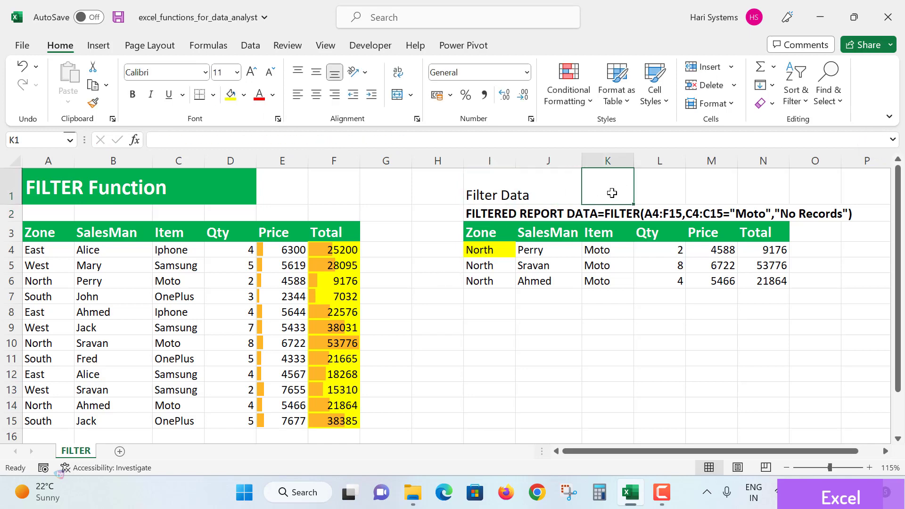
text(Moto)
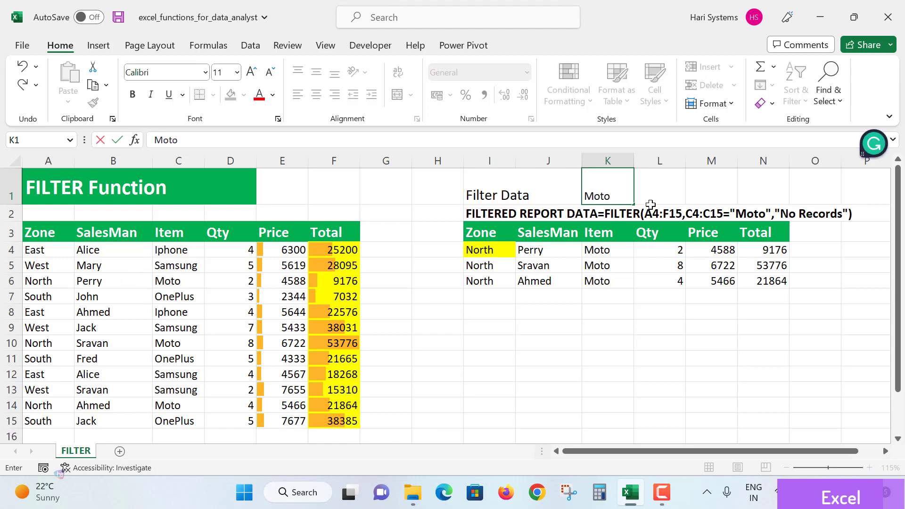
click(651, 192)
click(612, 187)
Replace the typed item in the I4 formula with a cell reference so the condition reads C4:C15=K1
click(480, 250)
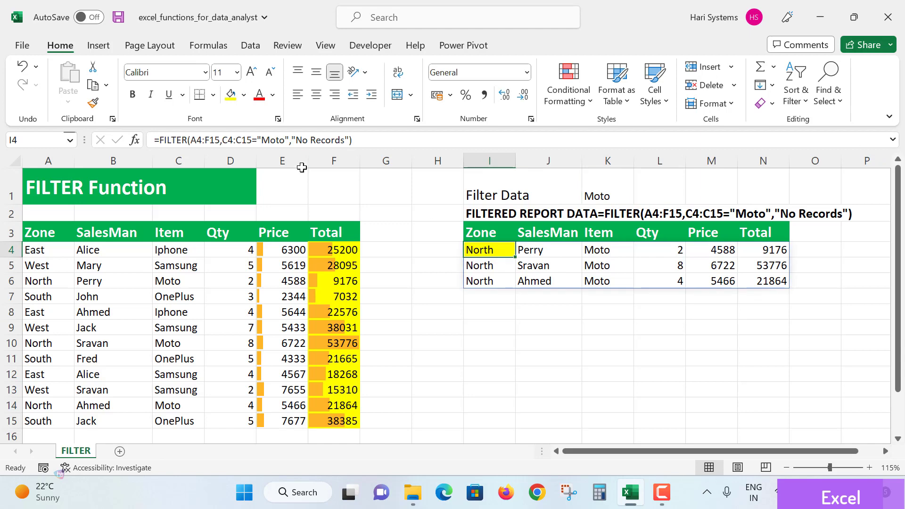
click(289, 137)
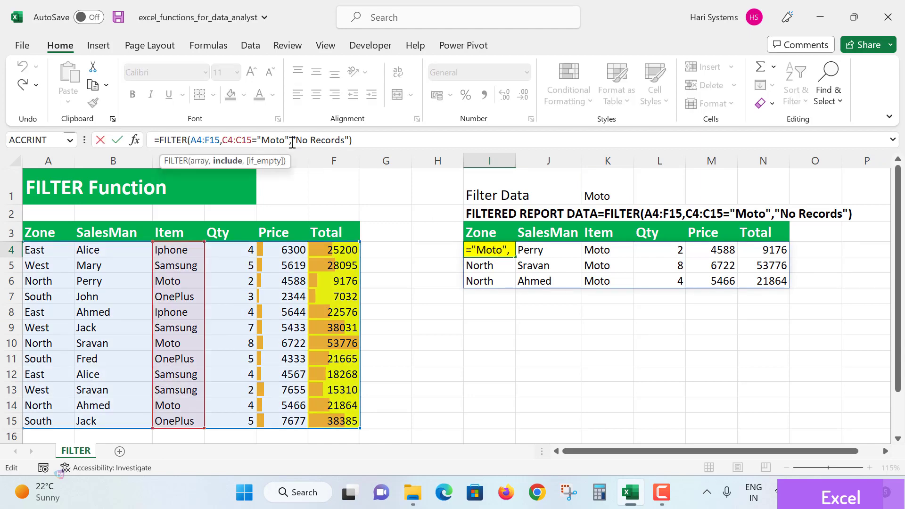
key(BackSpace)
key(BackSpace)
key(BackSpace)
key(BackSpace)
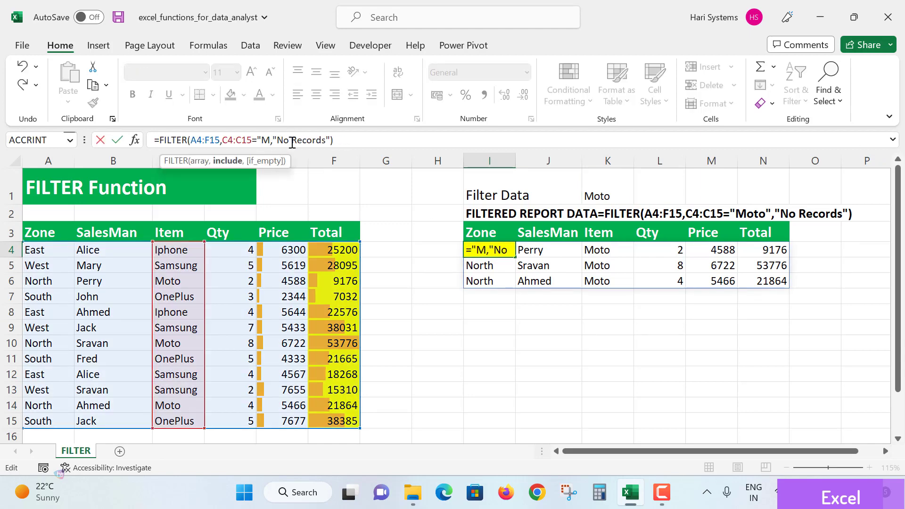
key(BackSpace)
key(BackSpace)
text(K!)
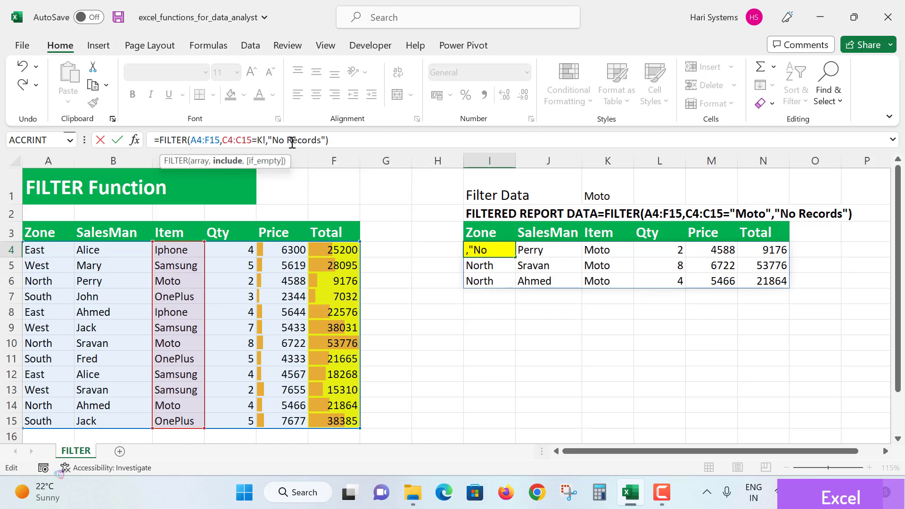
key(BackSpace)
text(1)
key(Return)
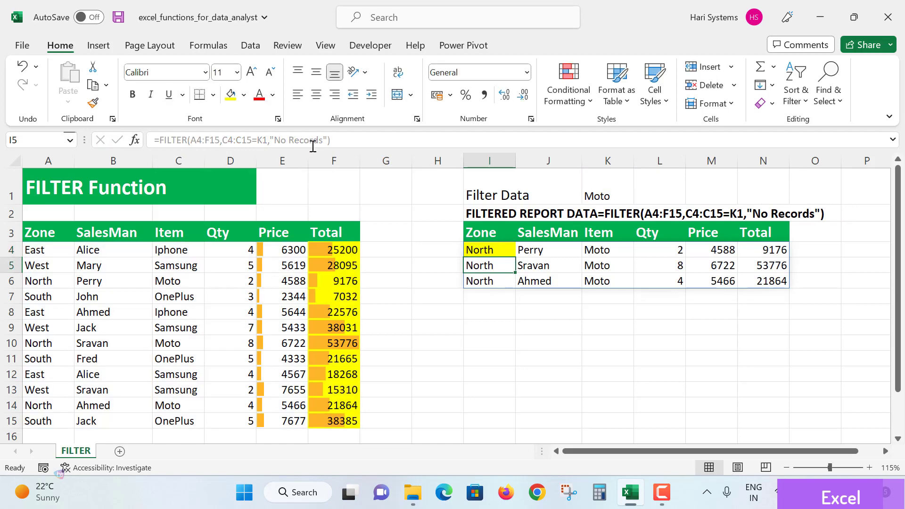
Set the filter item in K1 to iPhone
click(622, 185)
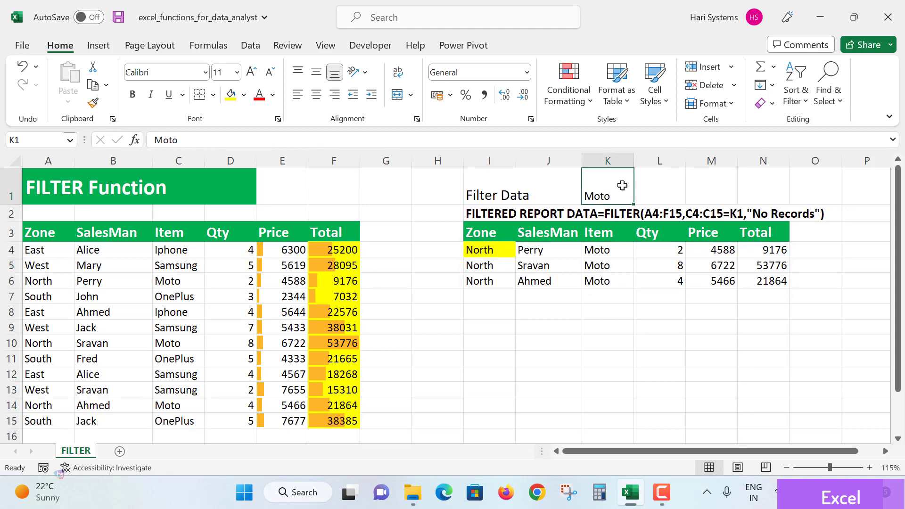
text(i)
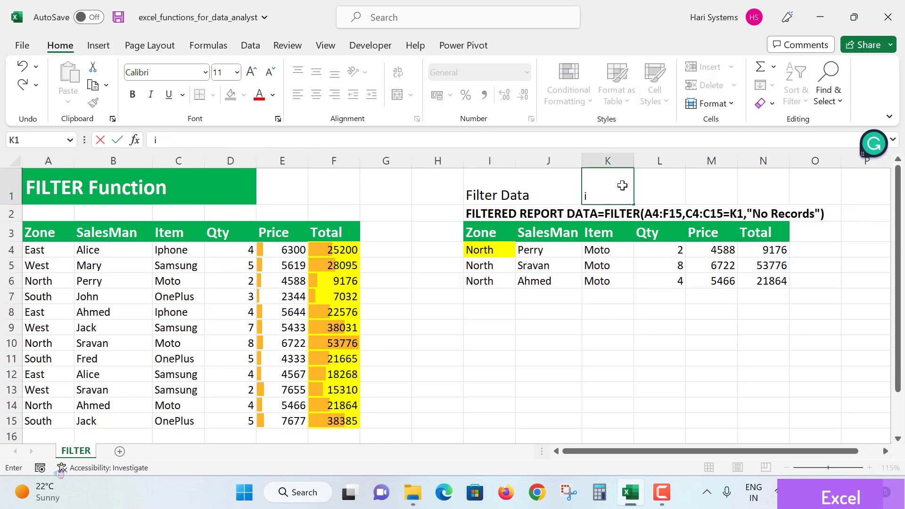
text(Phone)
key(Return)
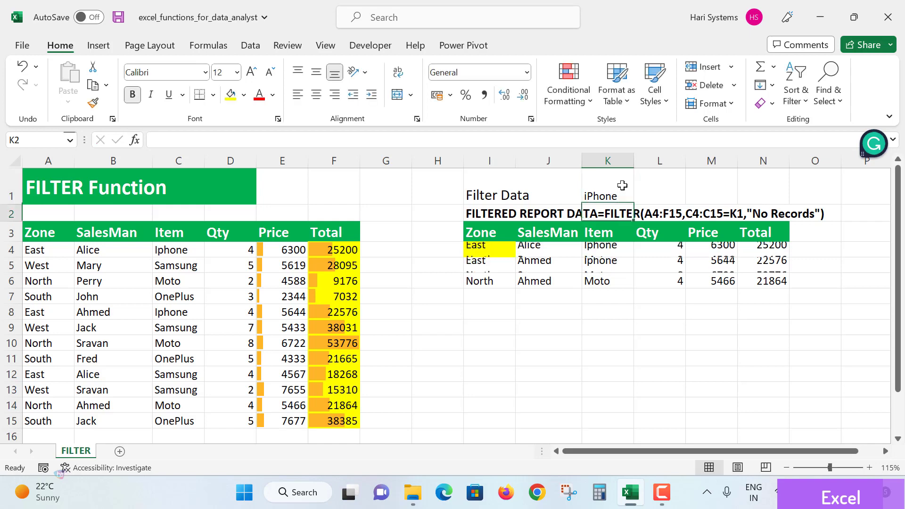
Set the filter item in K1 to Samsung and fill that cell with yellow
click(623, 185)
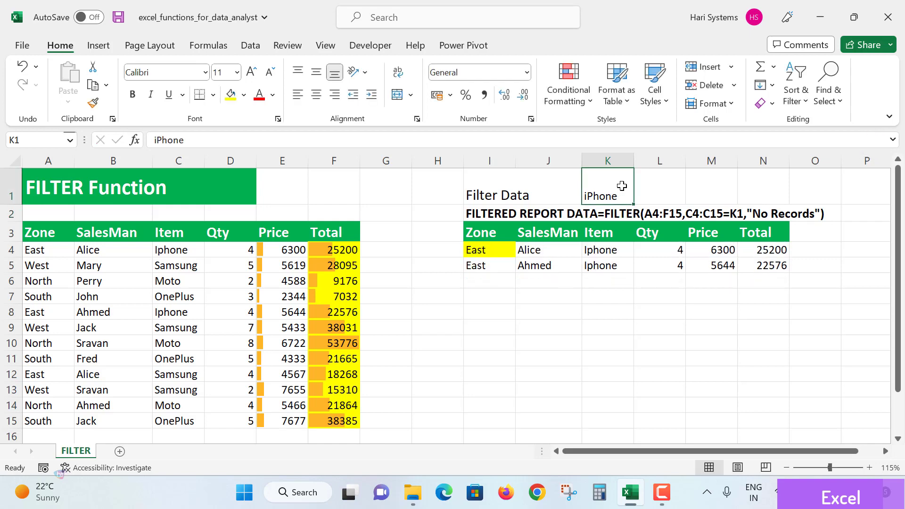
text(Samsung)
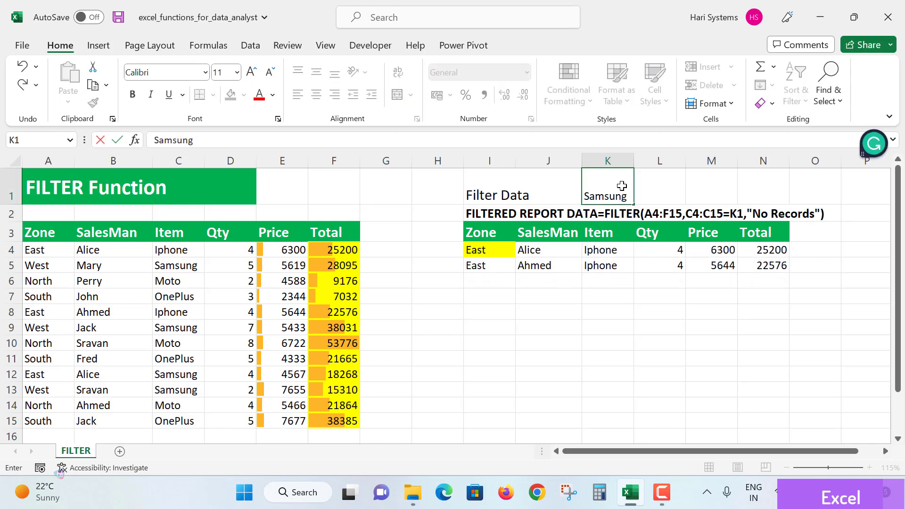
key(Return)
click(626, 184)
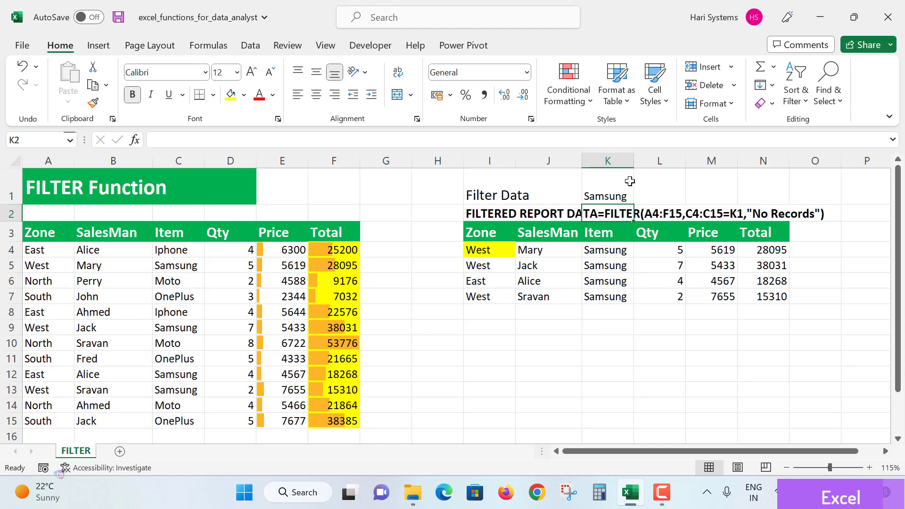
click(232, 100)
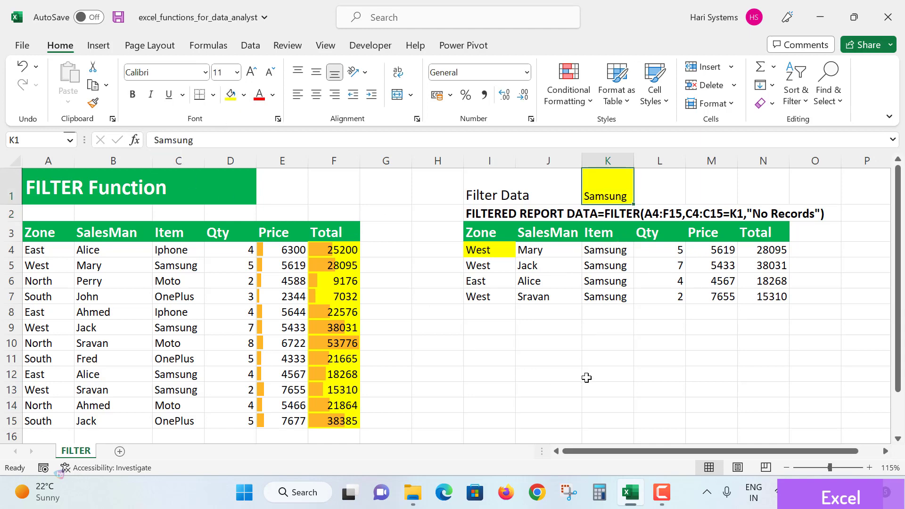
click(584, 374)
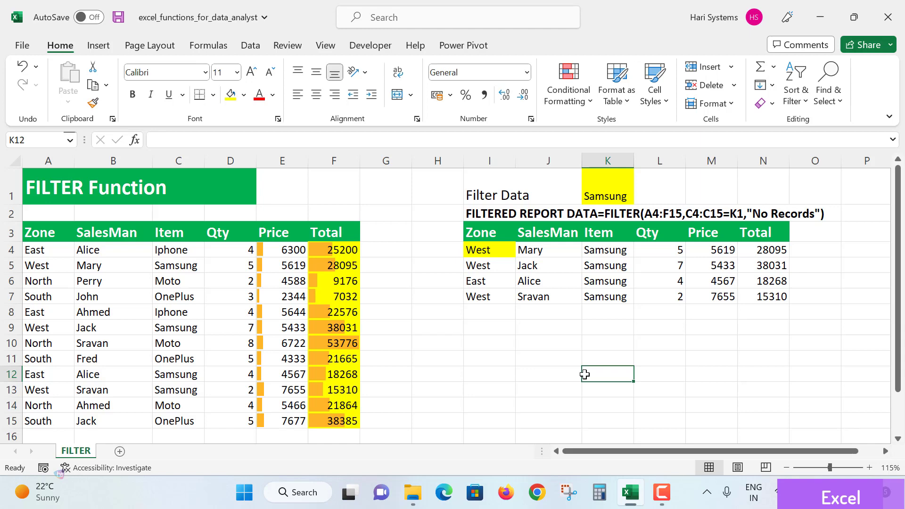
Review the filtered report area I3:N9 and the filter item cell K1 that drives it
drag(488, 236, 777, 328)
click(827, 323)
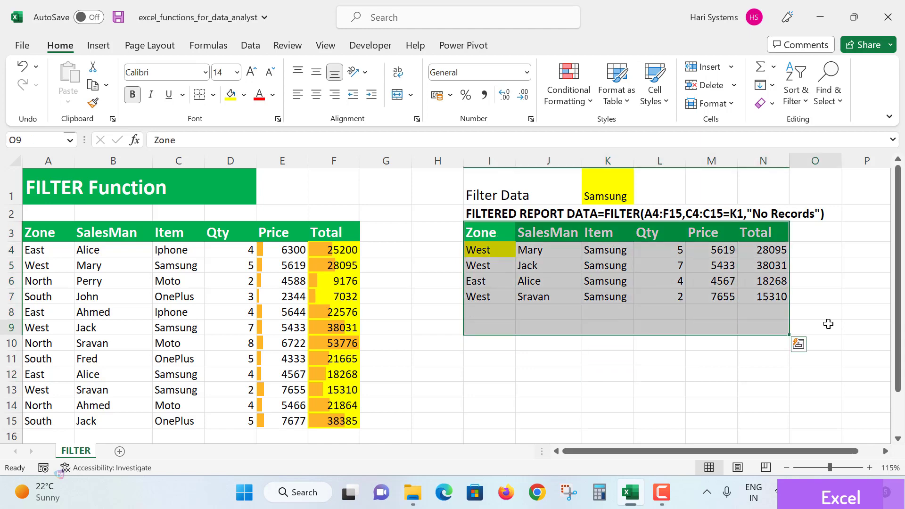
key(BackSpace)
click(528, 365)
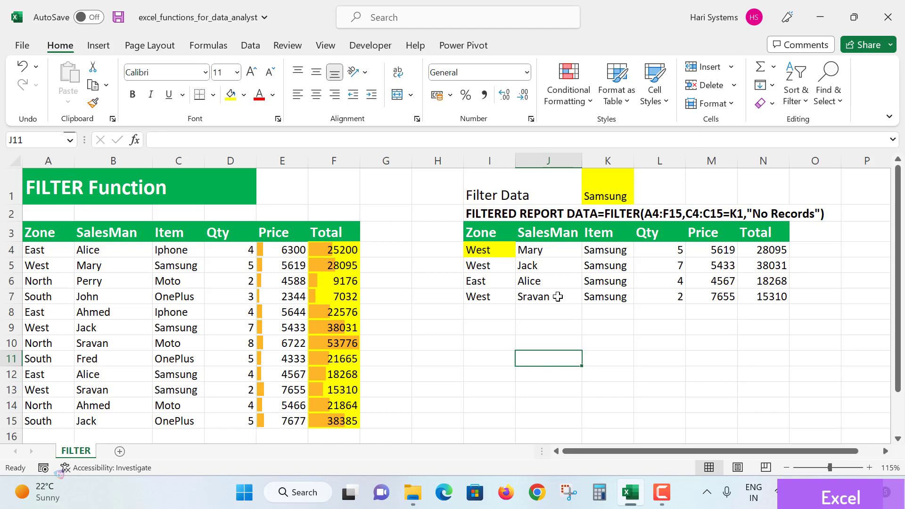
click(598, 193)
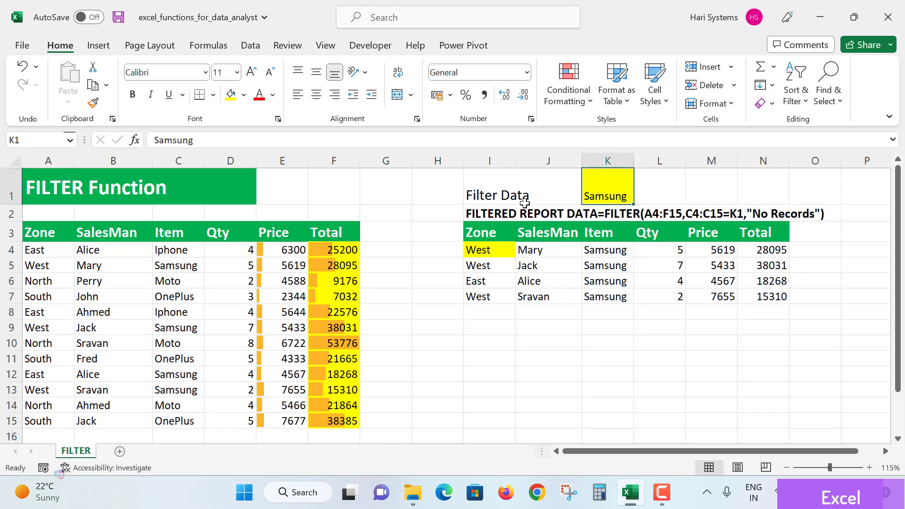